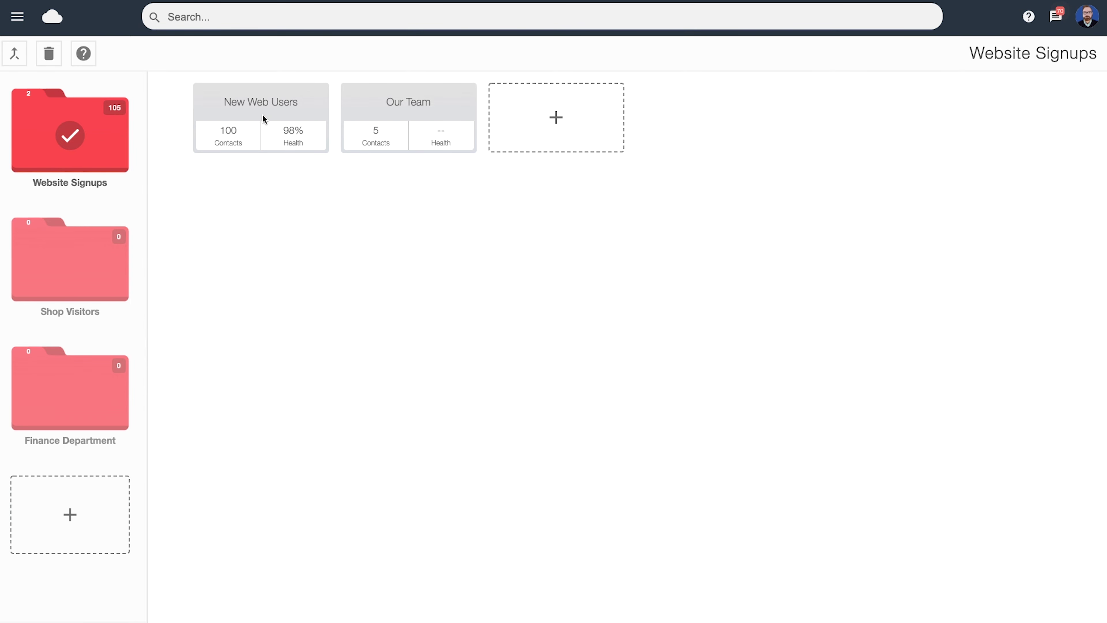
Step: Open the New Web Users list card in the Website Signups folder to show its 100 contacts
left_click(269, 147)
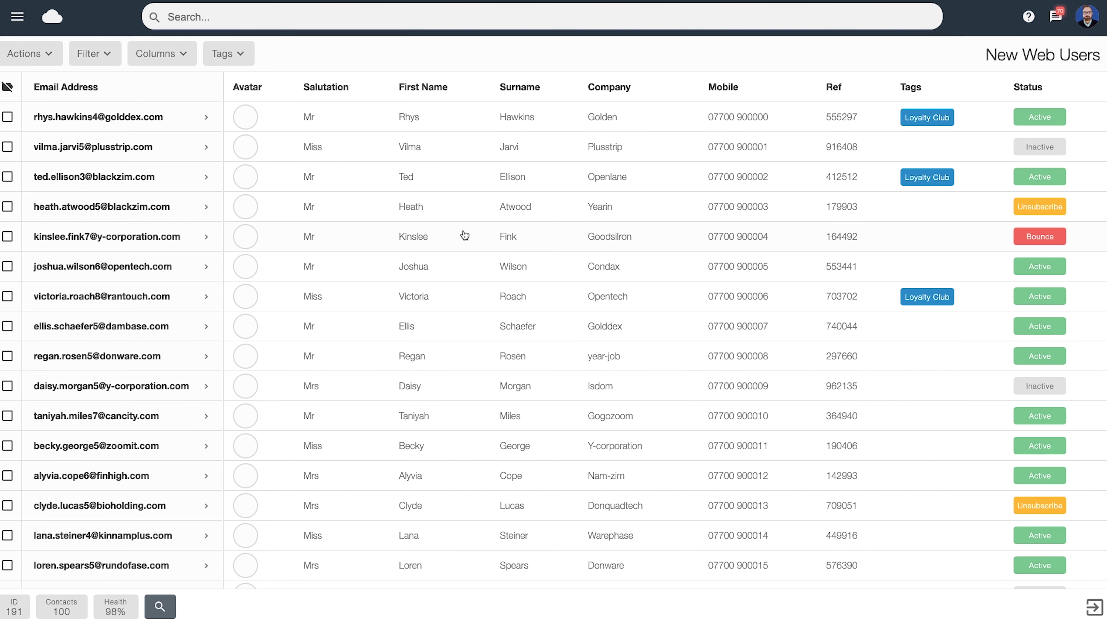
scroll(465, 235, "down", 8)
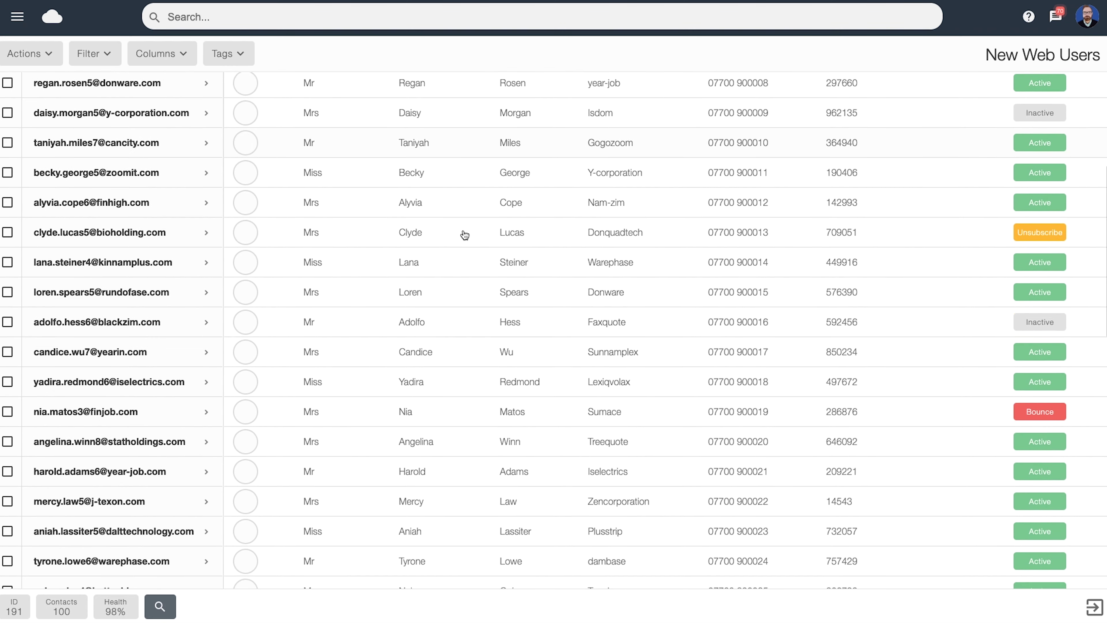
scroll(465, 235, "up", 8)
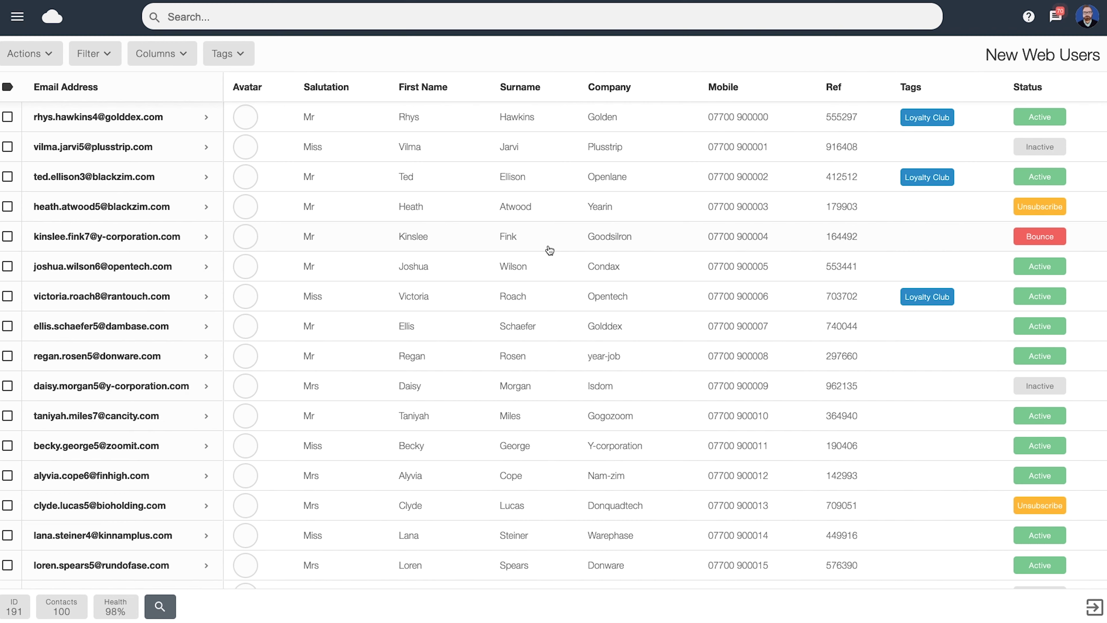
scroll(545, 247, "down", 5)
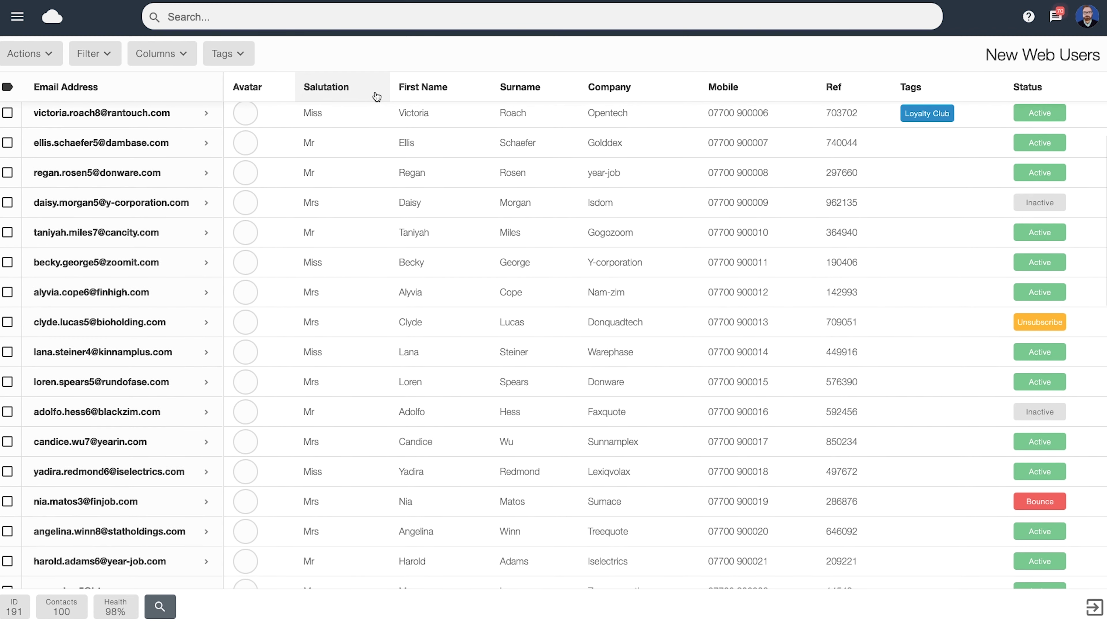
scroll(707, 255, "down", 5)
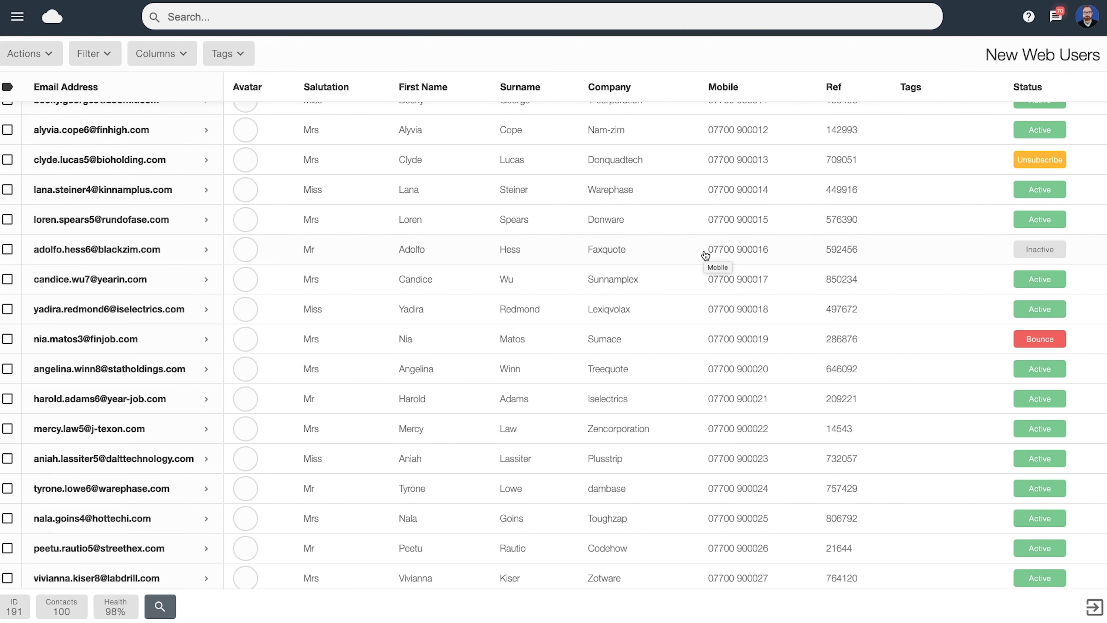
scroll(706, 255, "up", 11)
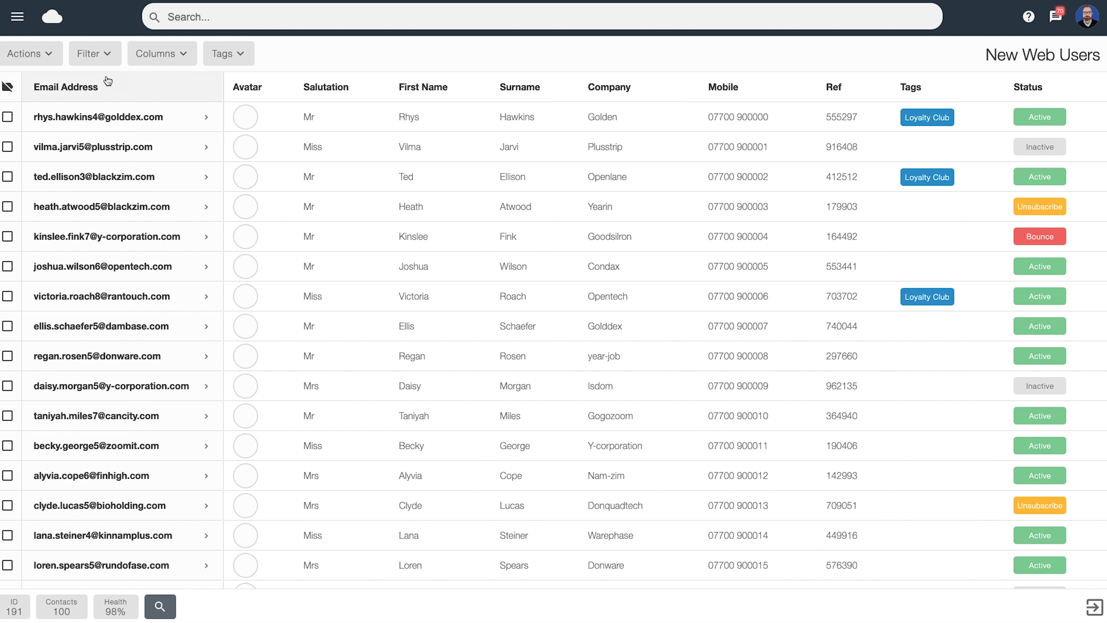
left_click(100, 62)
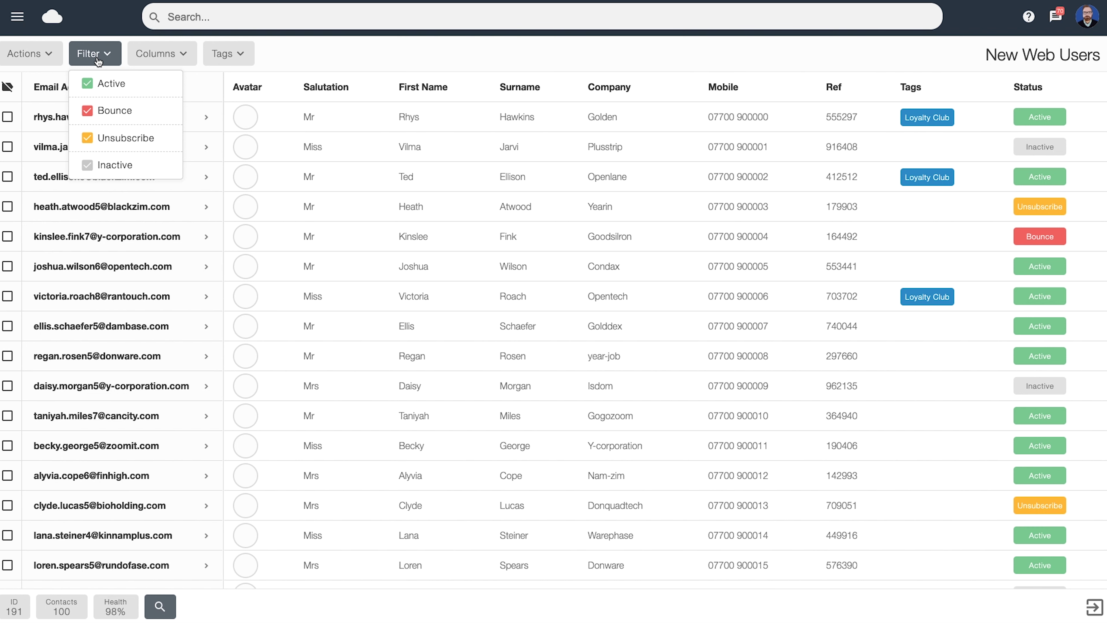
left_click(88, 113)
left_click(88, 84)
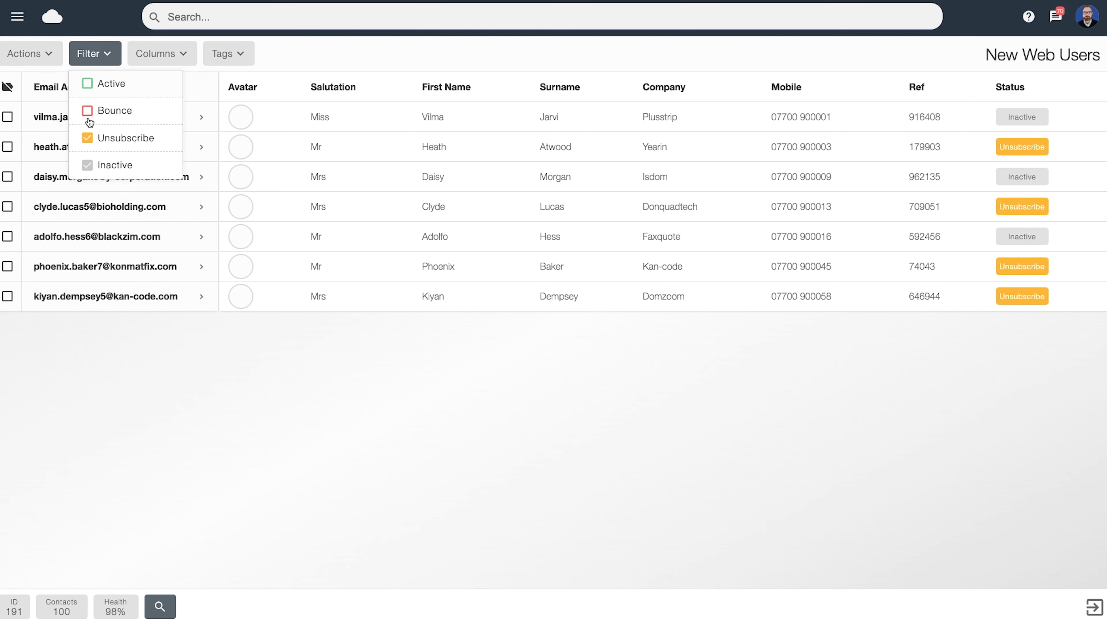
left_click(87, 167)
left_click(149, 262)
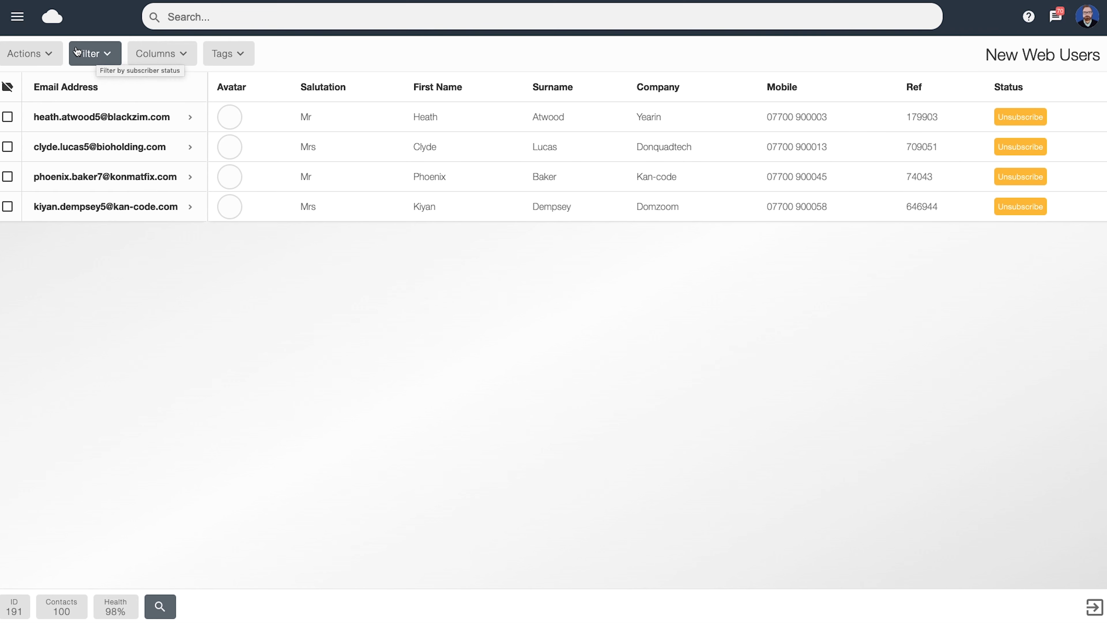
left_click(94, 57)
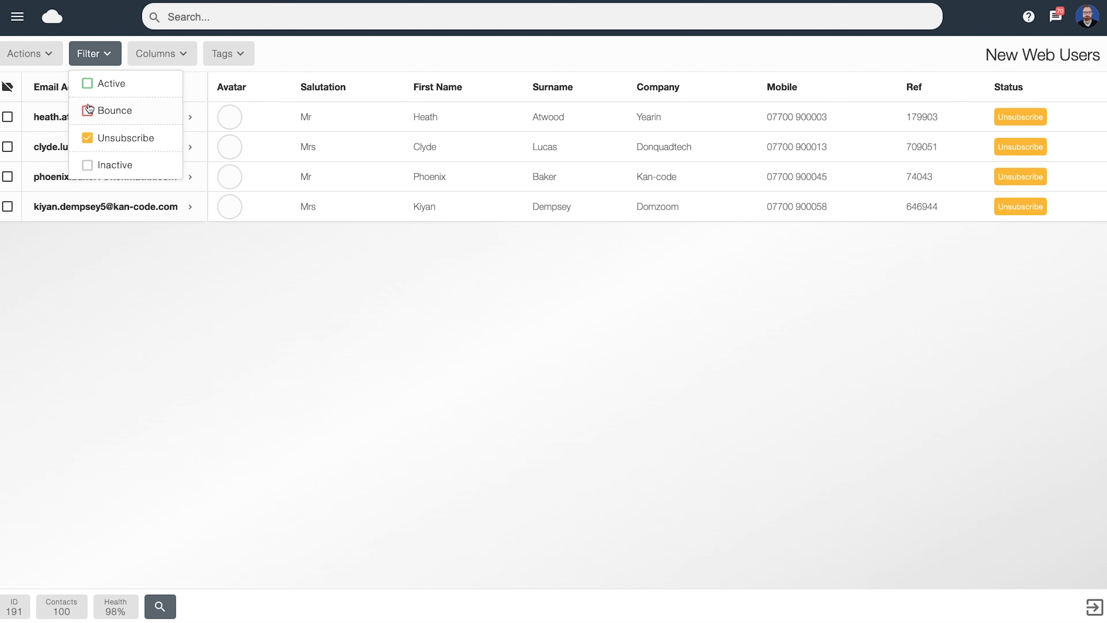
left_click(88, 85)
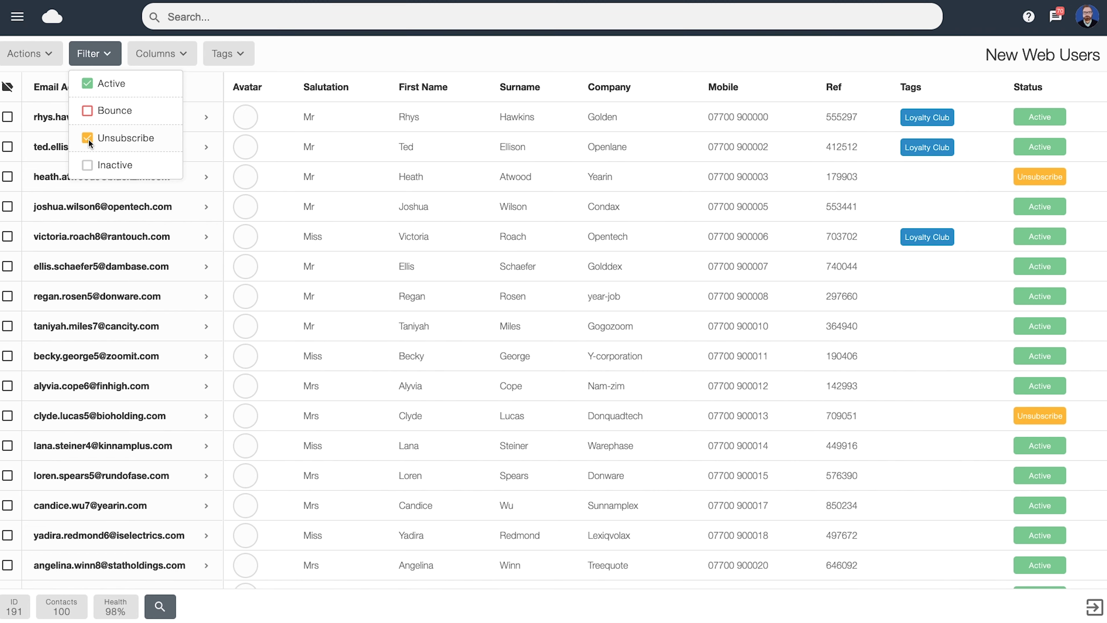
left_click(88, 139)
left_click(88, 111)
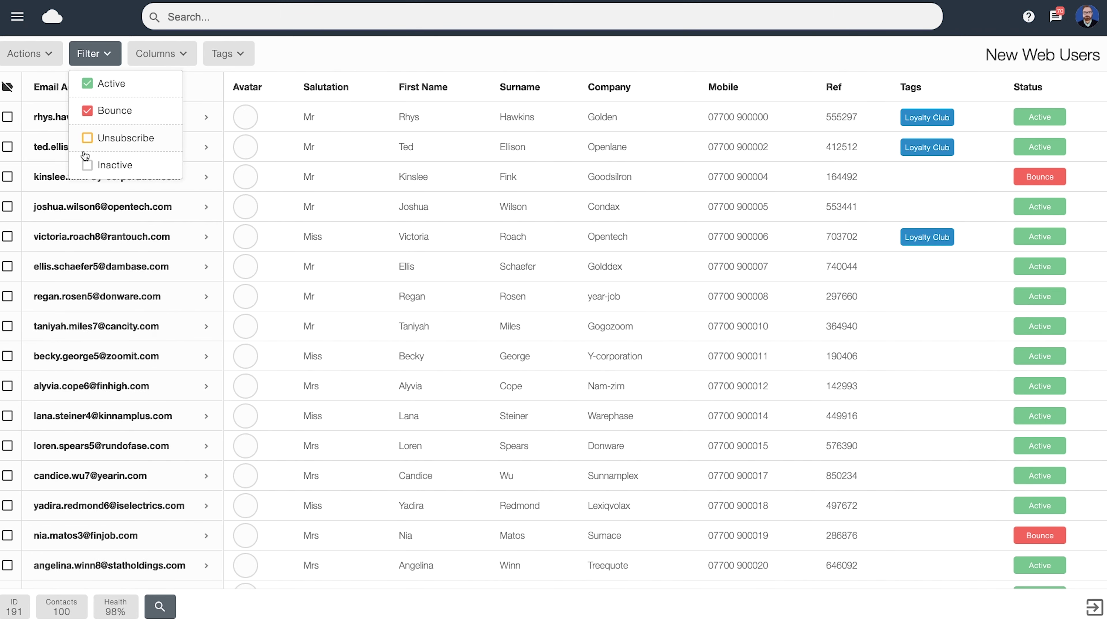
left_click(87, 139)
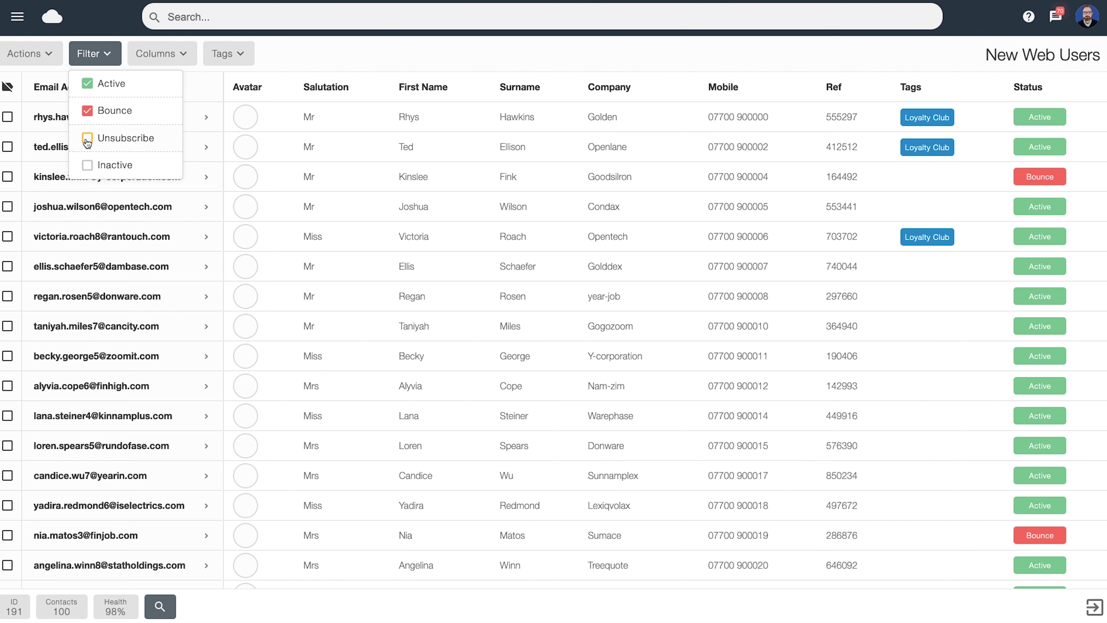
left_click(87, 165)
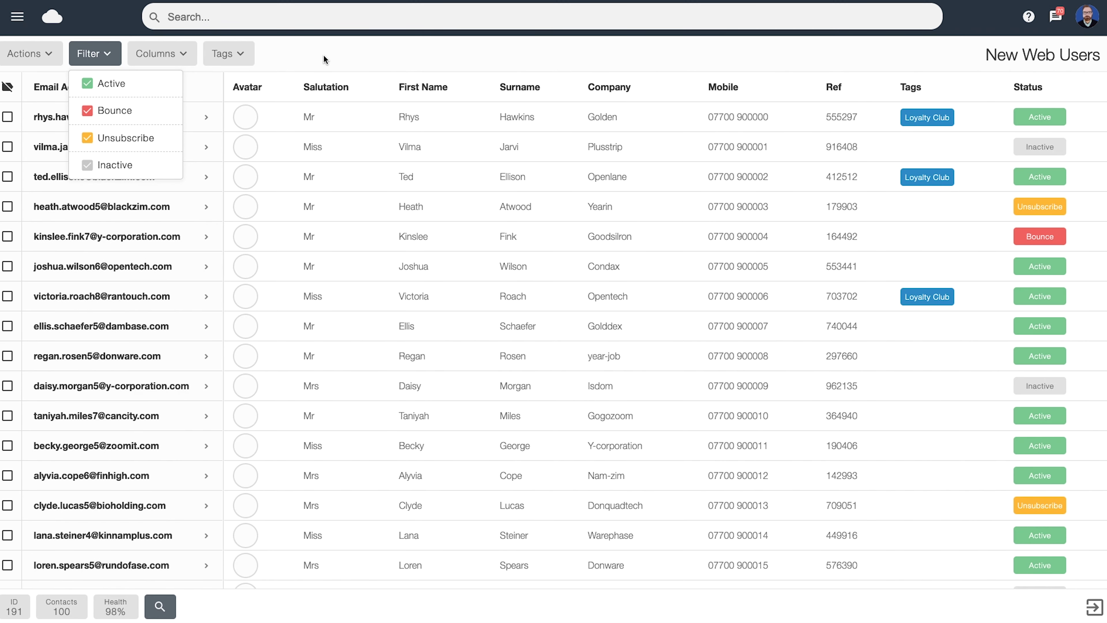
left_click(324, 55)
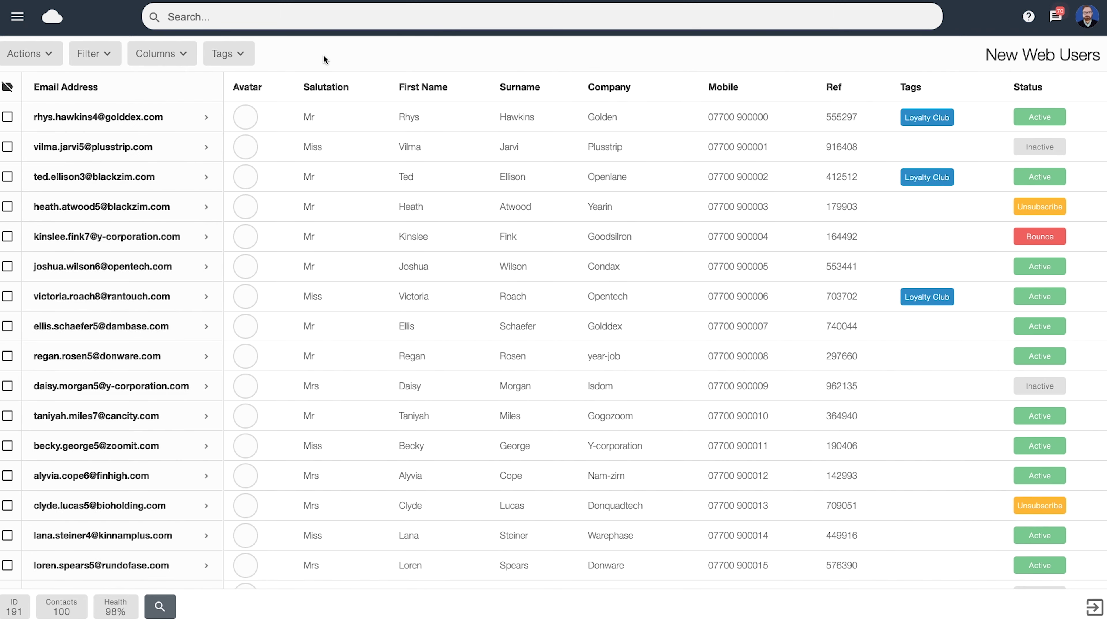
Step: Uncheck Mobile, Ref and Status in the Columns dropdown to hide them from the table
left_click(164, 57)
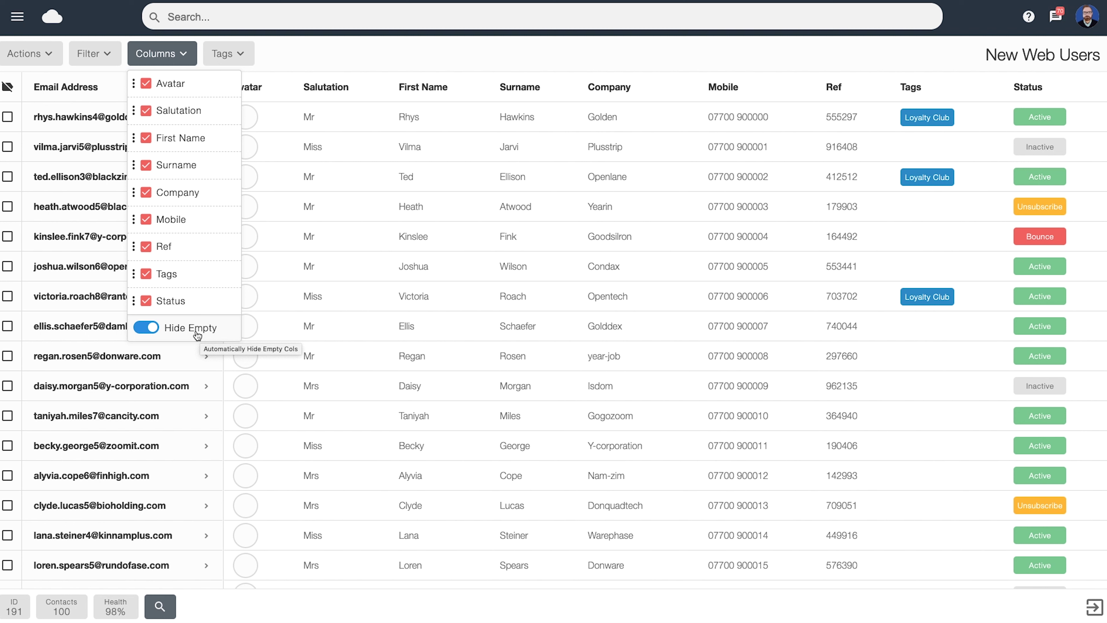
left_click(147, 220)
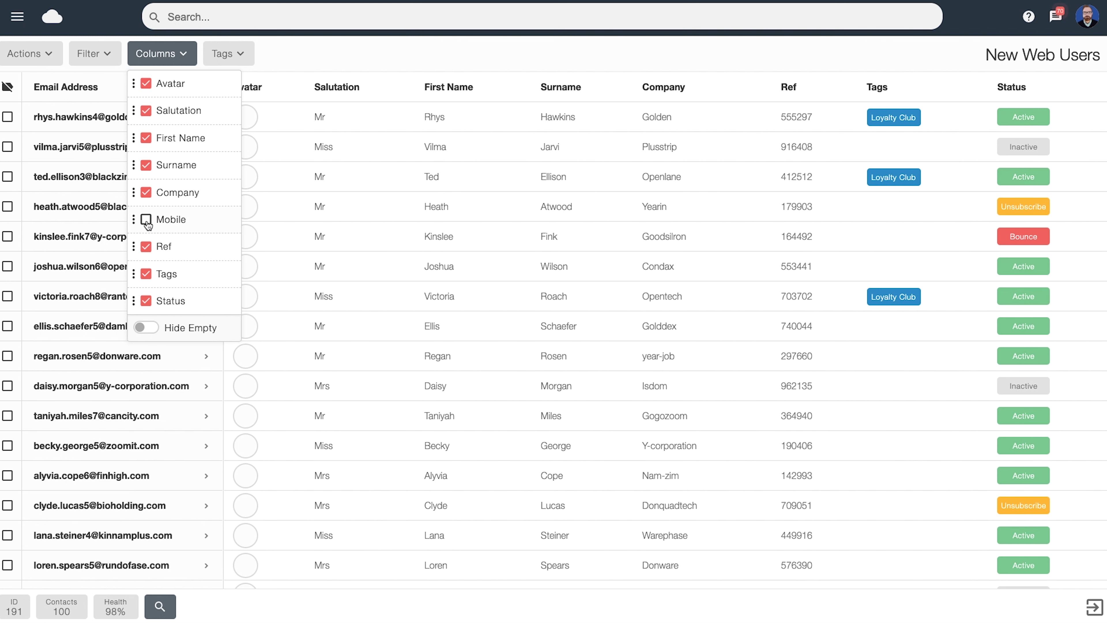
left_click(147, 245)
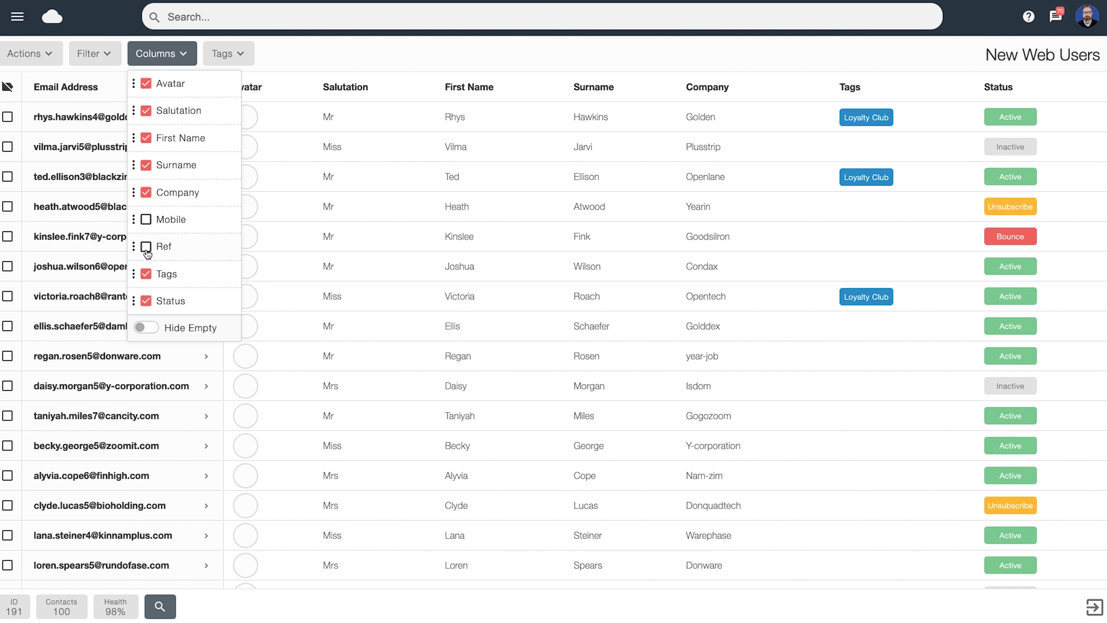
left_click(146, 304)
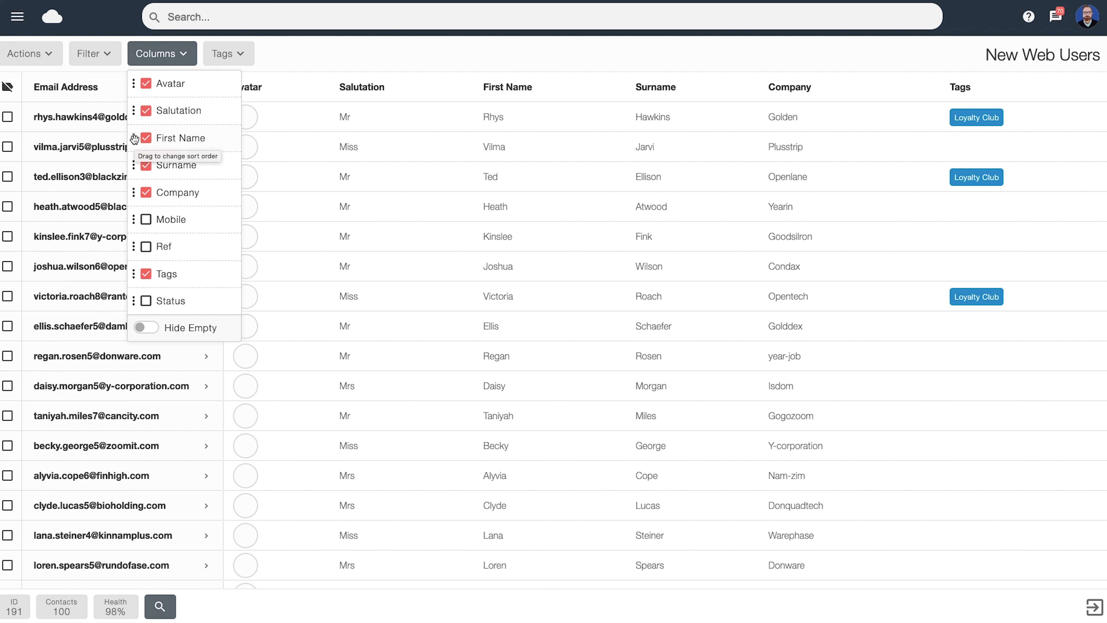
Step: Move First Name to the top of the column order, re-enable Mobile, Ref and Status, and toggle Hide Empty
left_click_drag(134, 139, 136, 82)
left_click(305, 52)
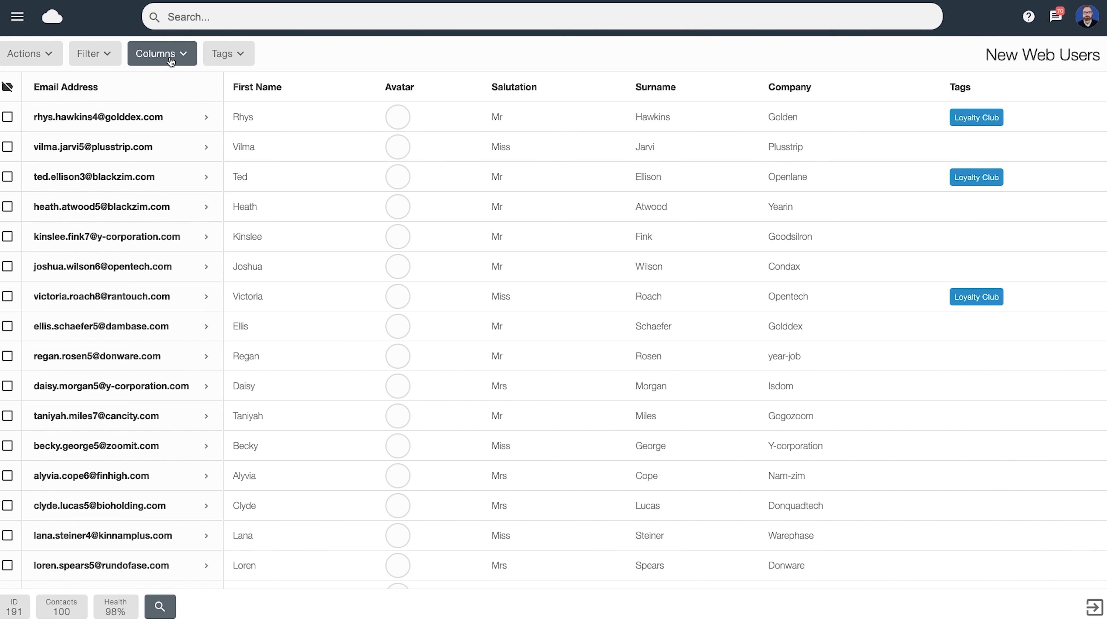
left_click(154, 57)
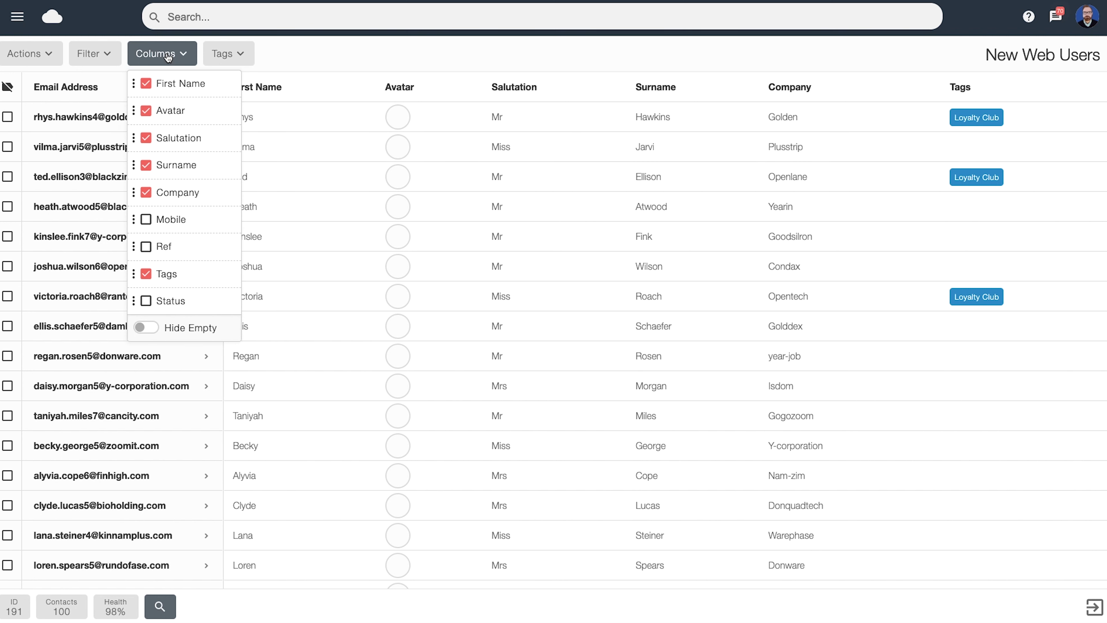
left_click(146, 219)
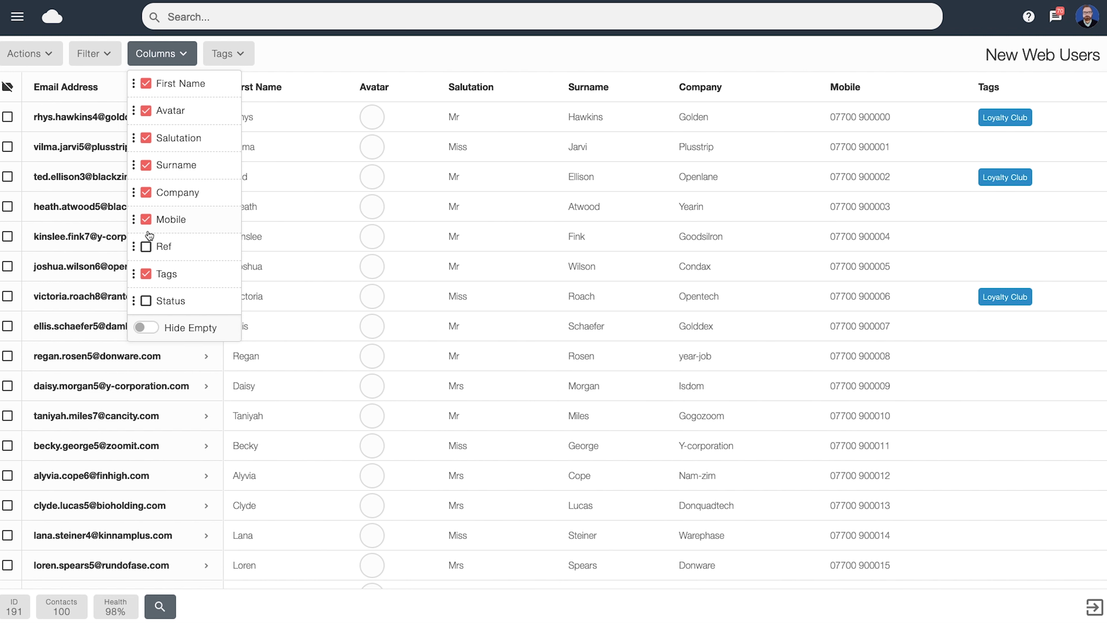
left_click(146, 247)
left_click(146, 302)
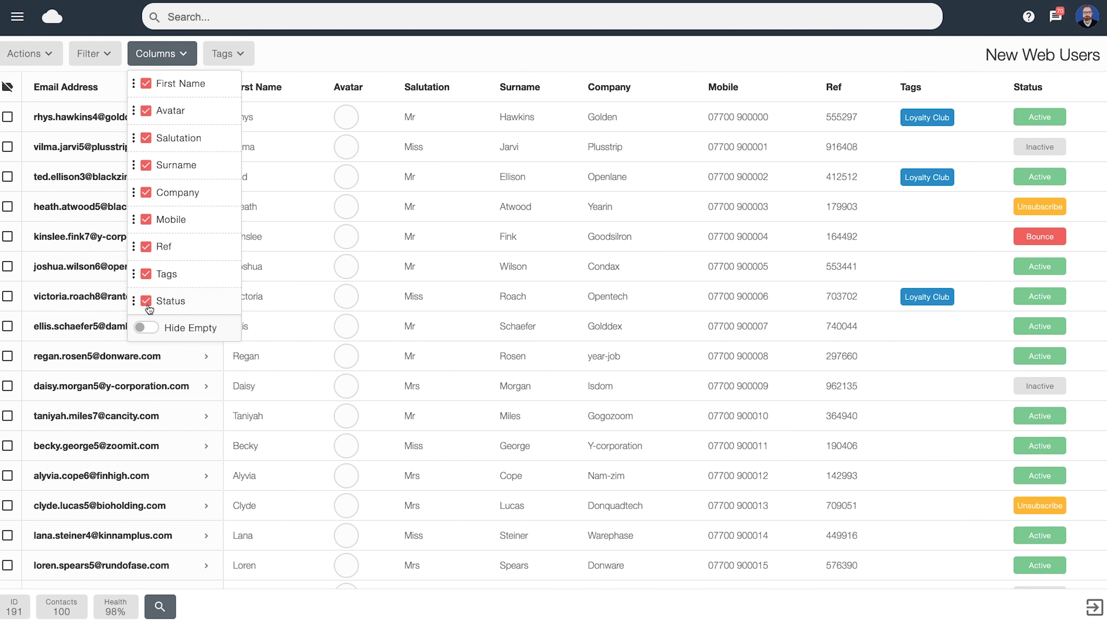
left_click(144, 334)
left_click(298, 45)
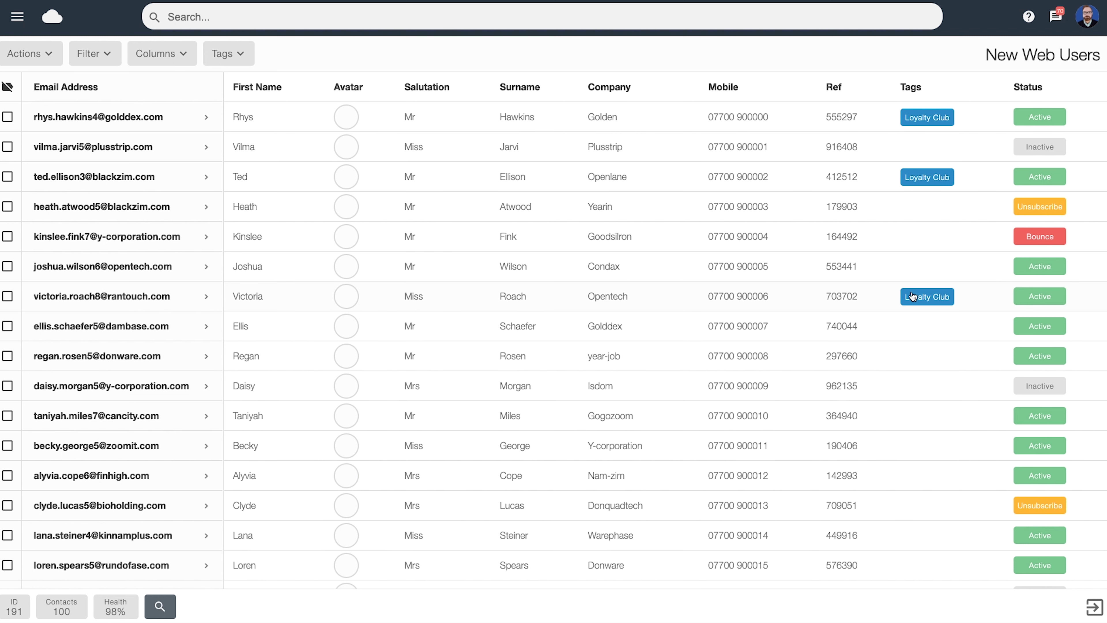
left_click(226, 61)
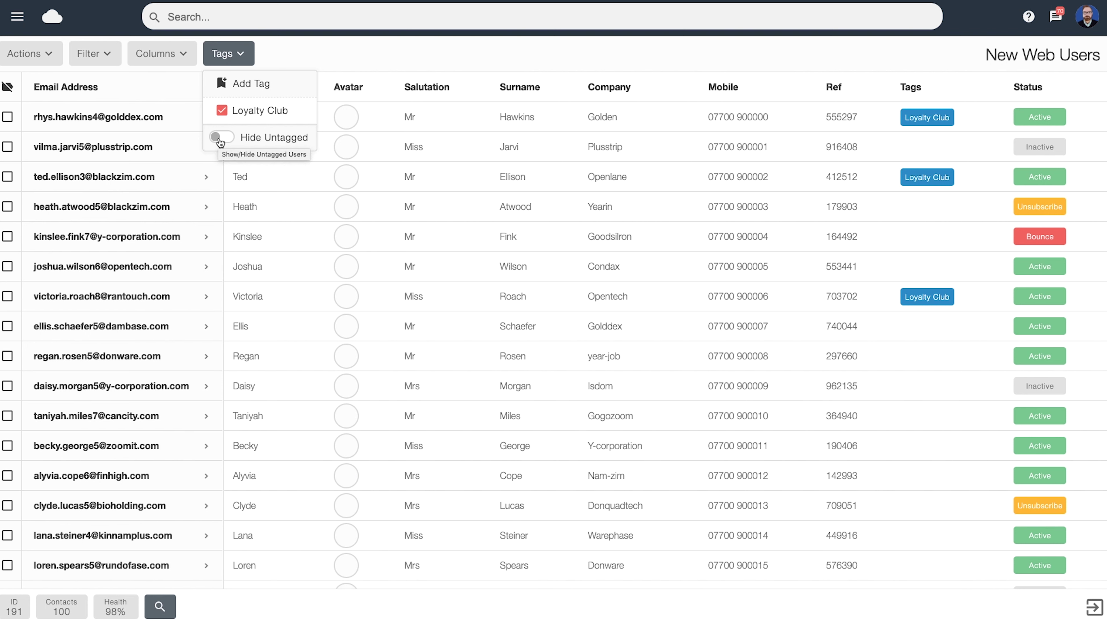
left_click(220, 137)
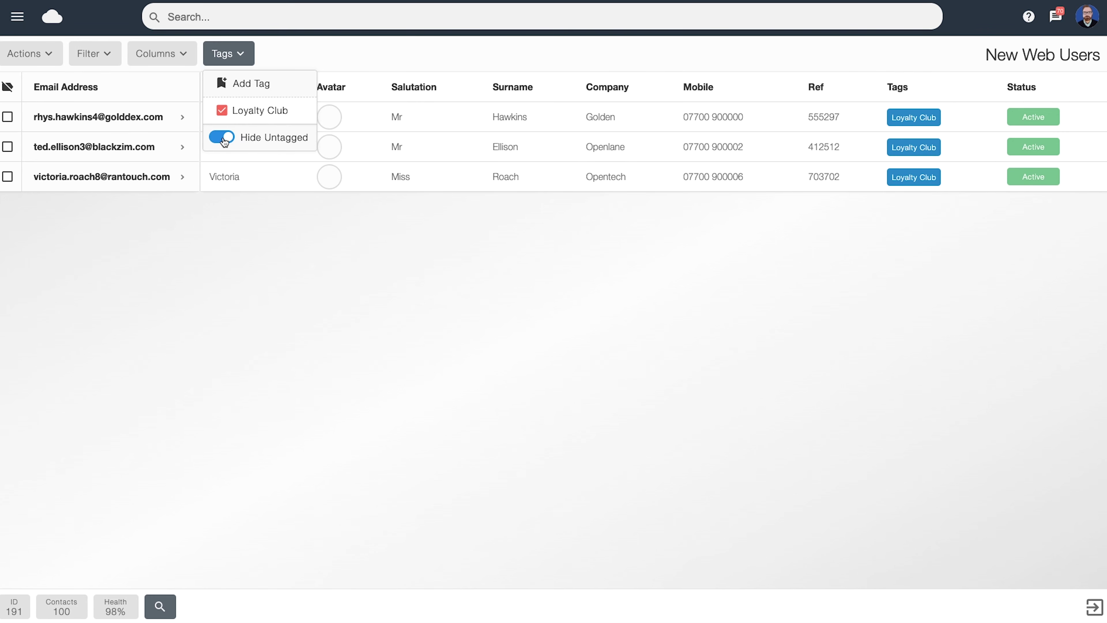
left_click(225, 139)
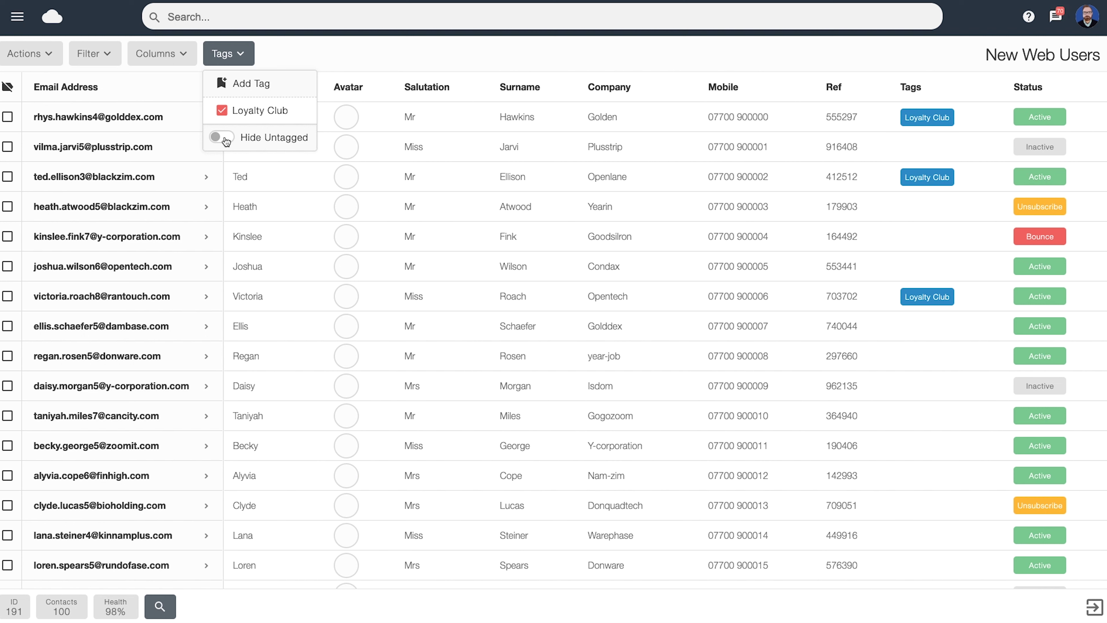
left_click(315, 56)
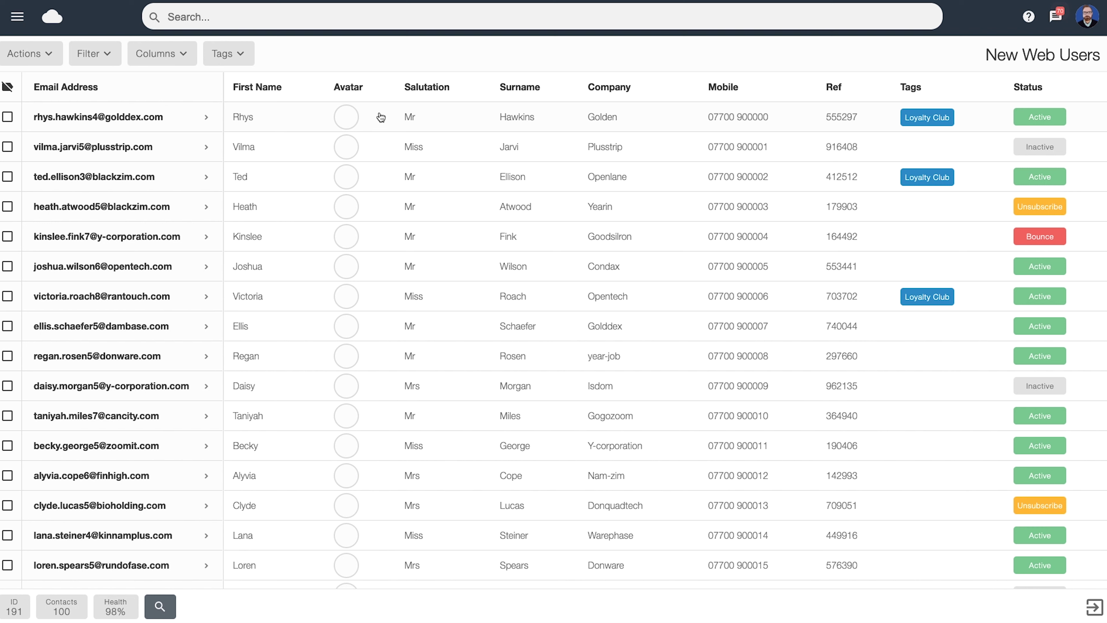
left_click(611, 93)
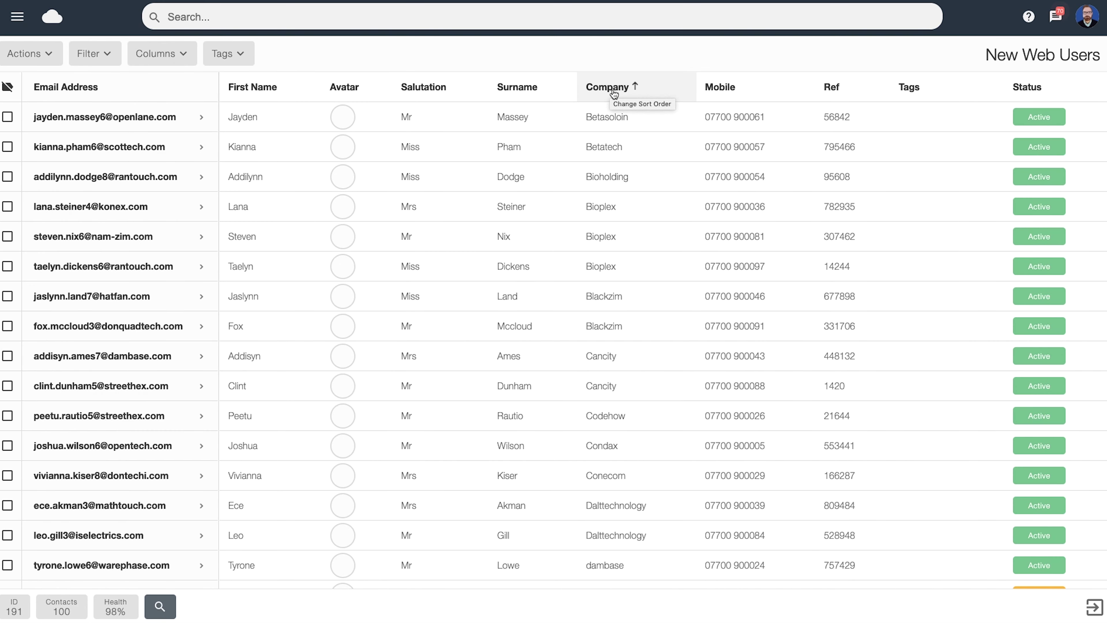
left_click(610, 90)
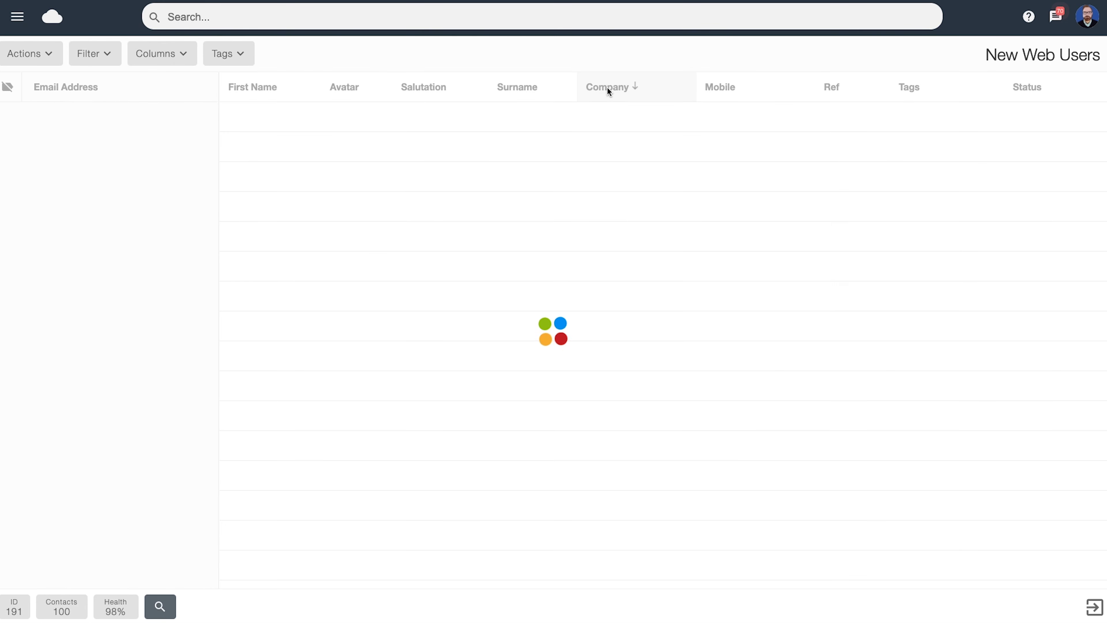
left_click(606, 90)
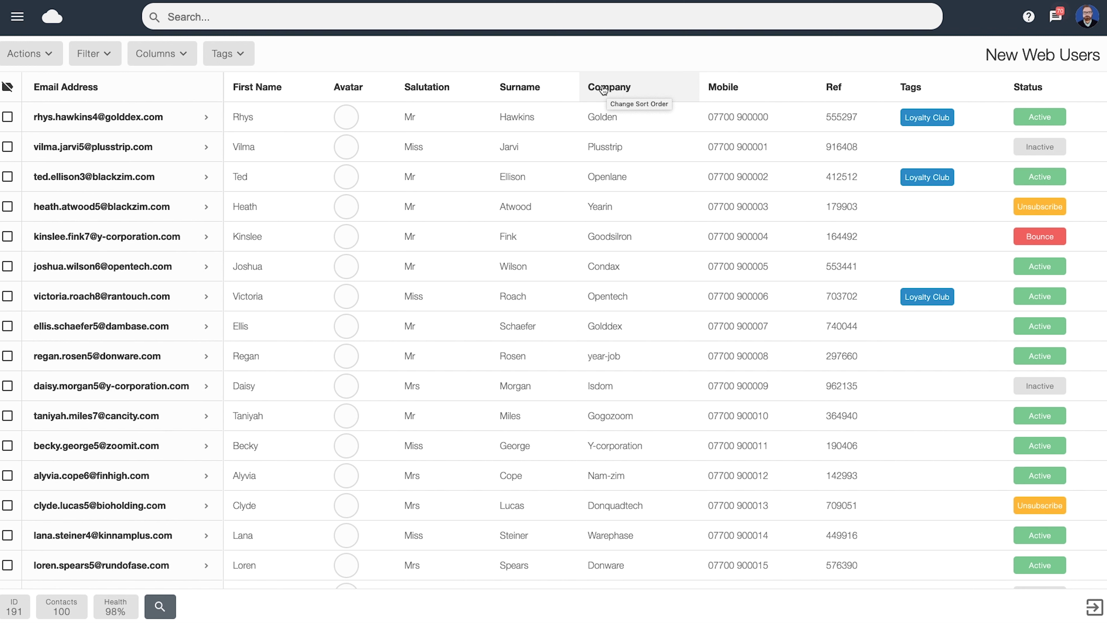
left_click(509, 89)
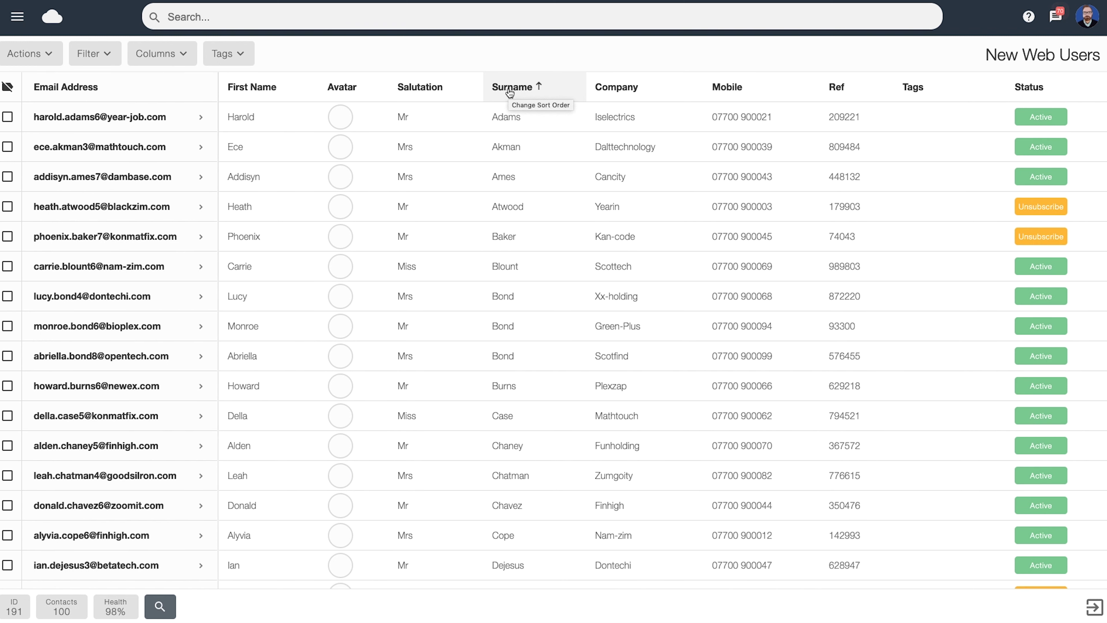
left_click(509, 89)
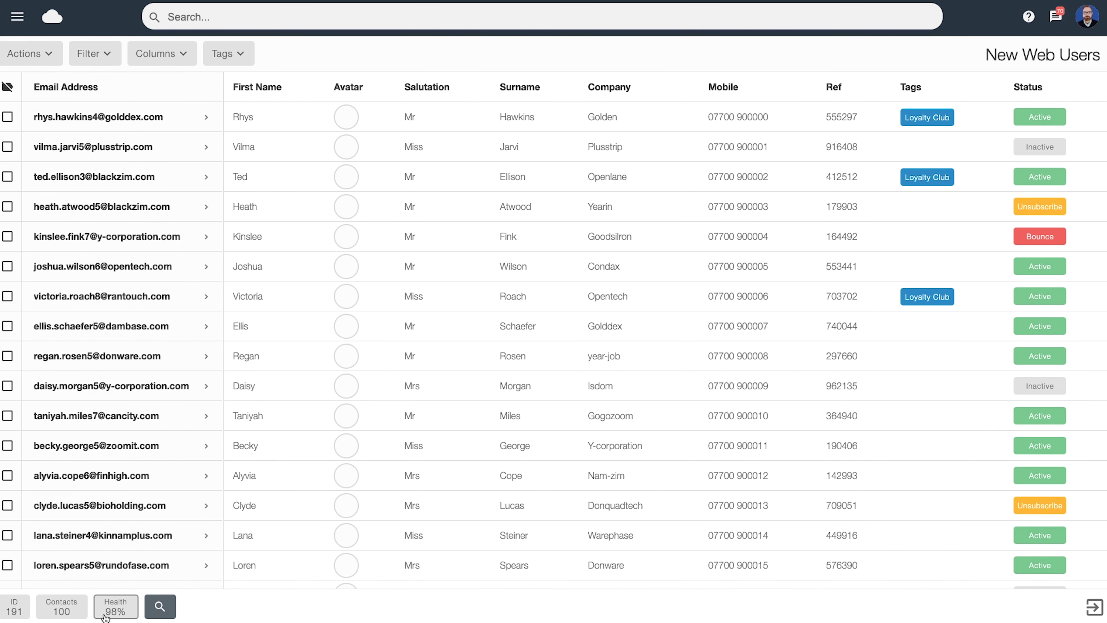
Step: Show the Subscriber Breakdown popover from the Contacts button below the table
left_click(56, 615)
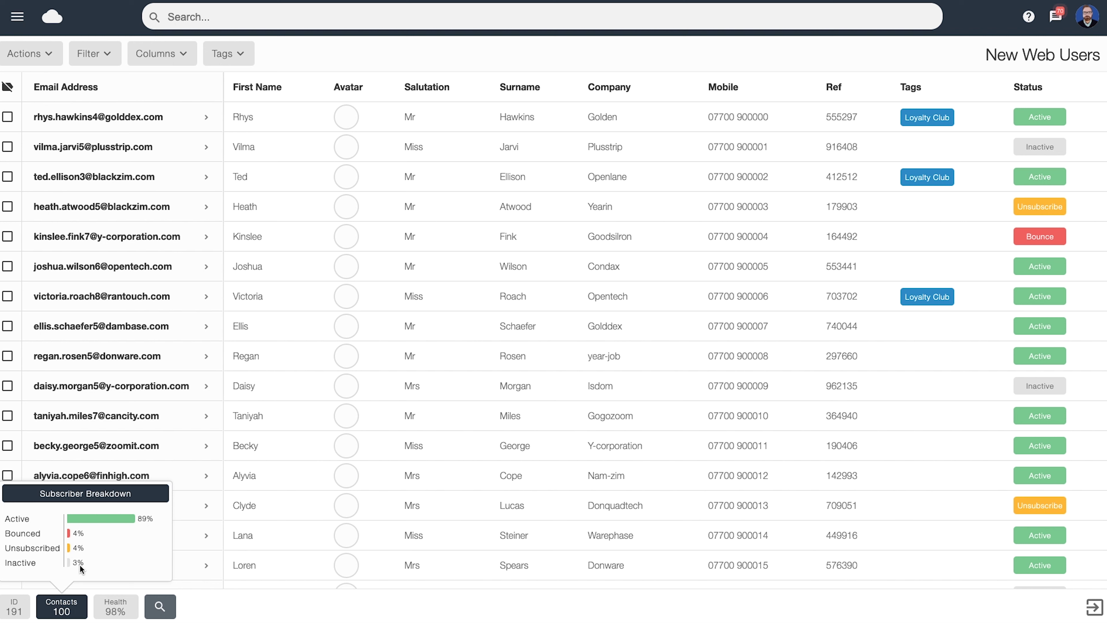
mouse_move(80, 565)
Step: Open the Health Report popover to review it, then close it again
left_click(113, 613)
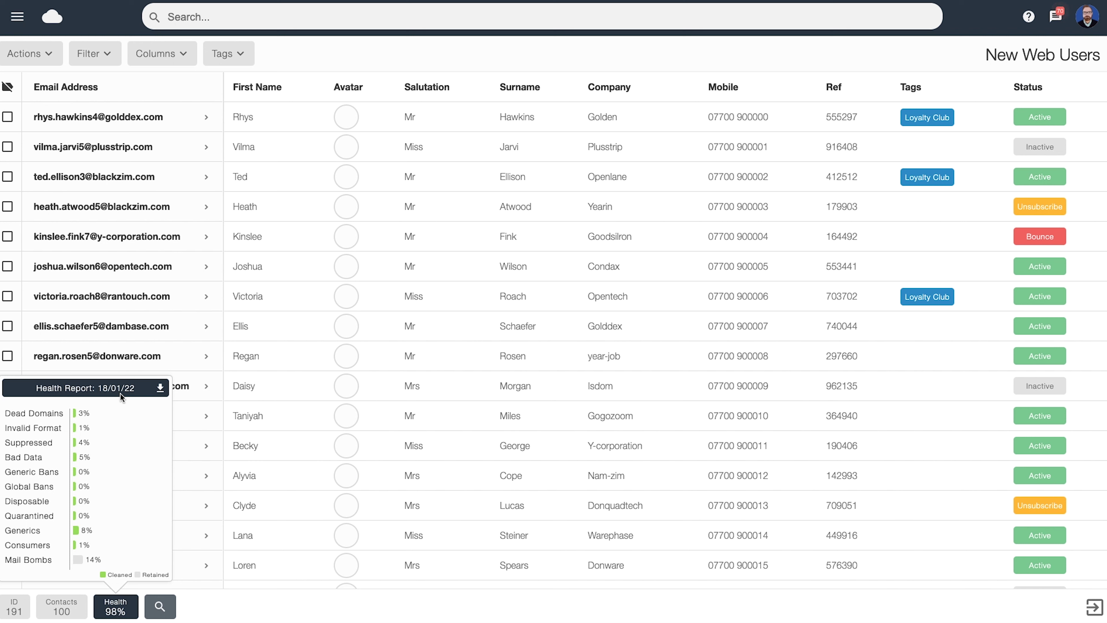
left_click(197, 614)
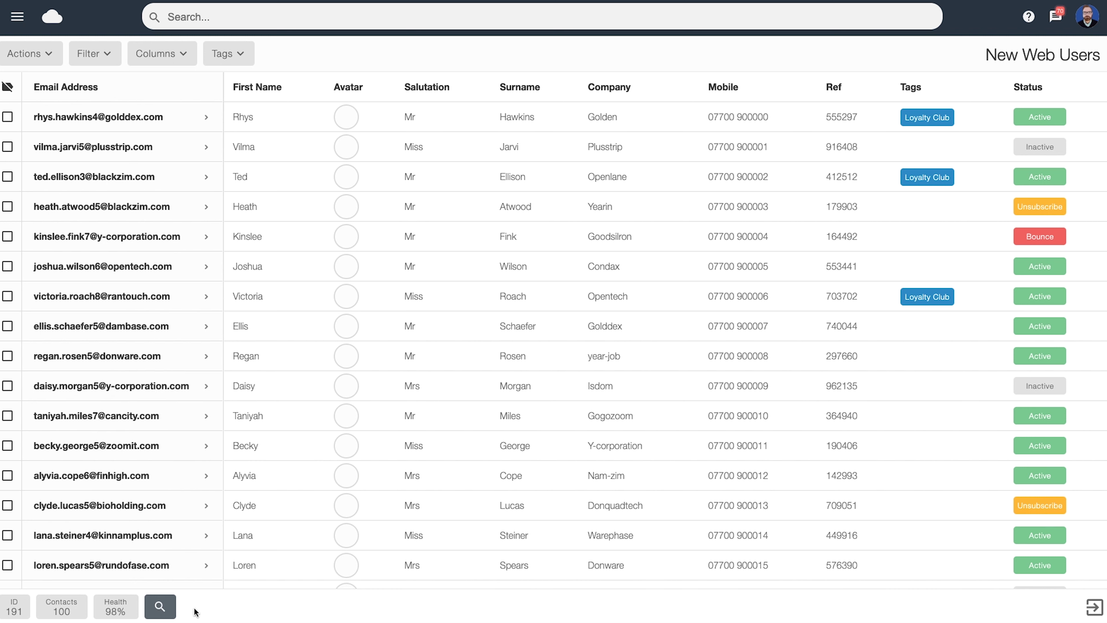
Step: Search the current list for a contact's first name, then view the Current List scope options
left_click(161, 608)
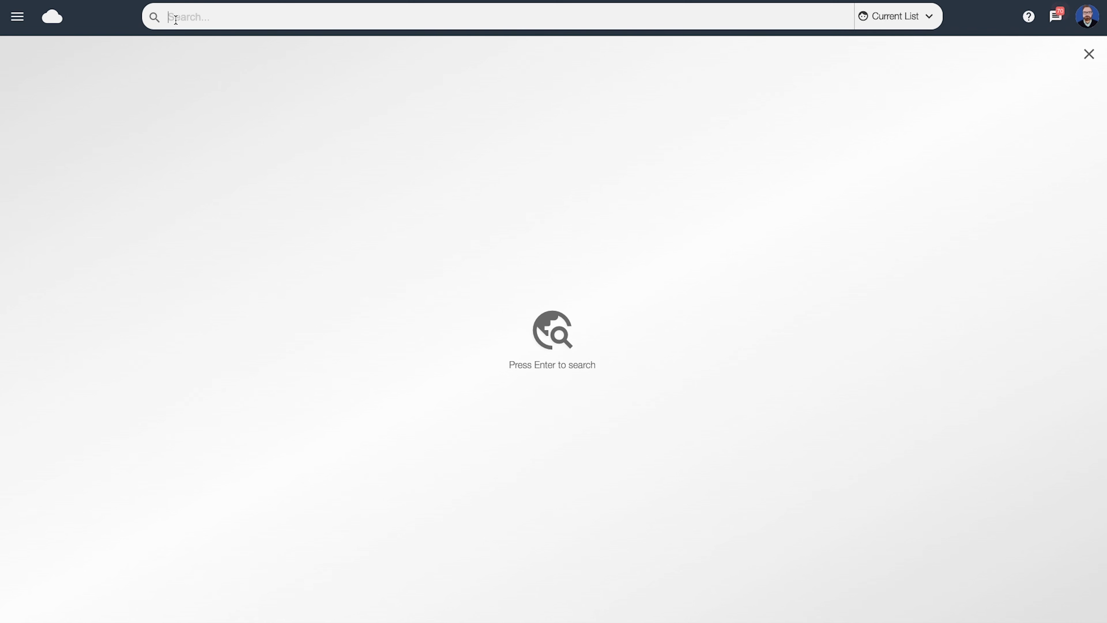
type("Ted")
key("Return")
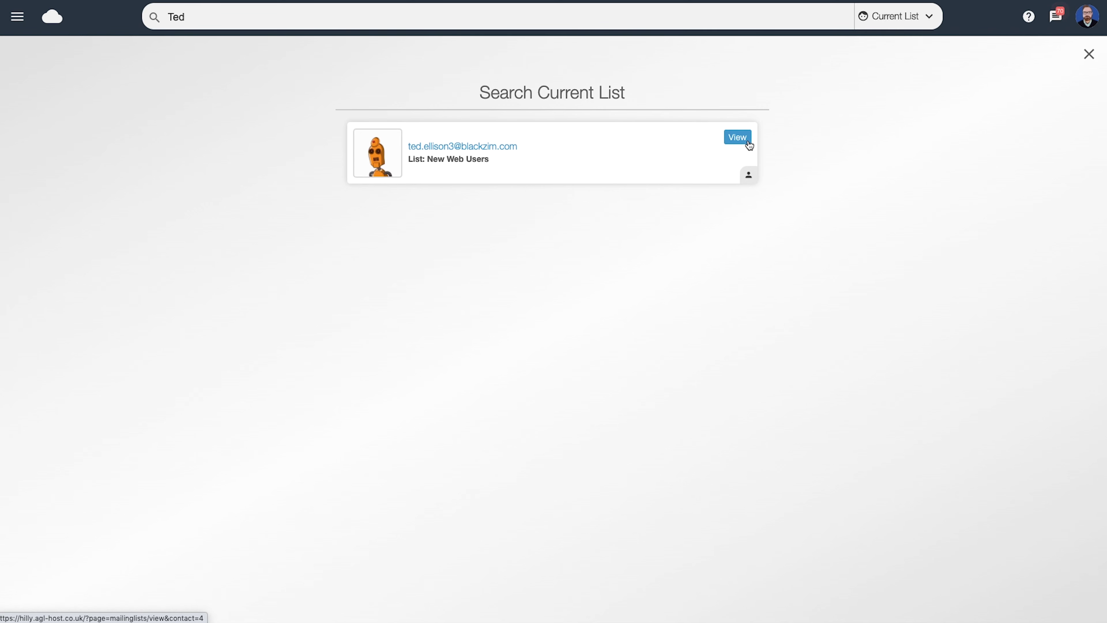
left_click(882, 24)
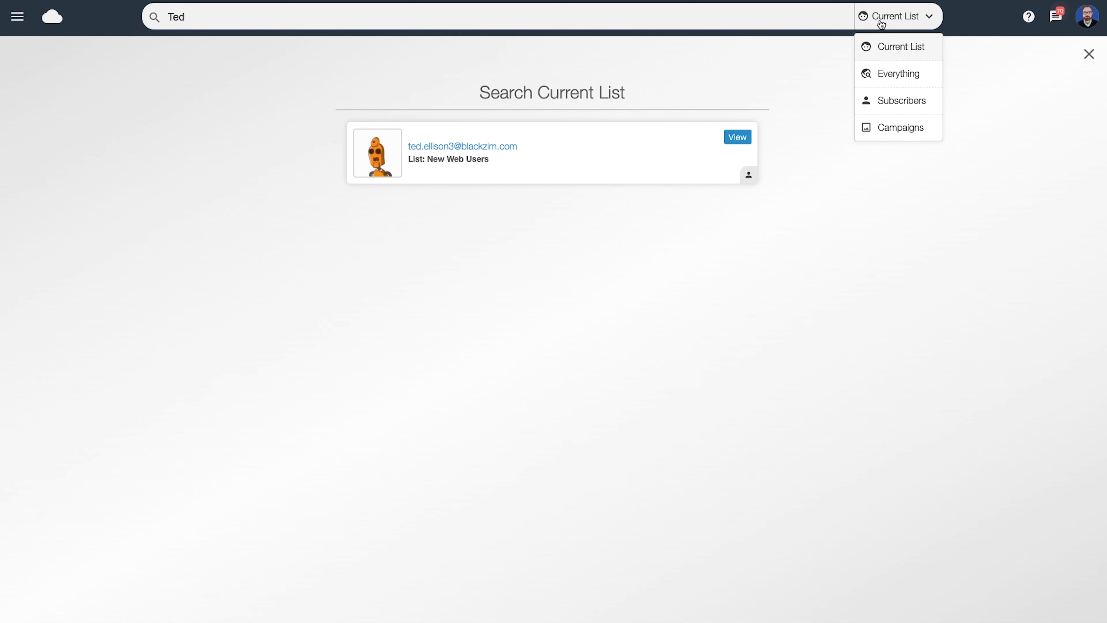